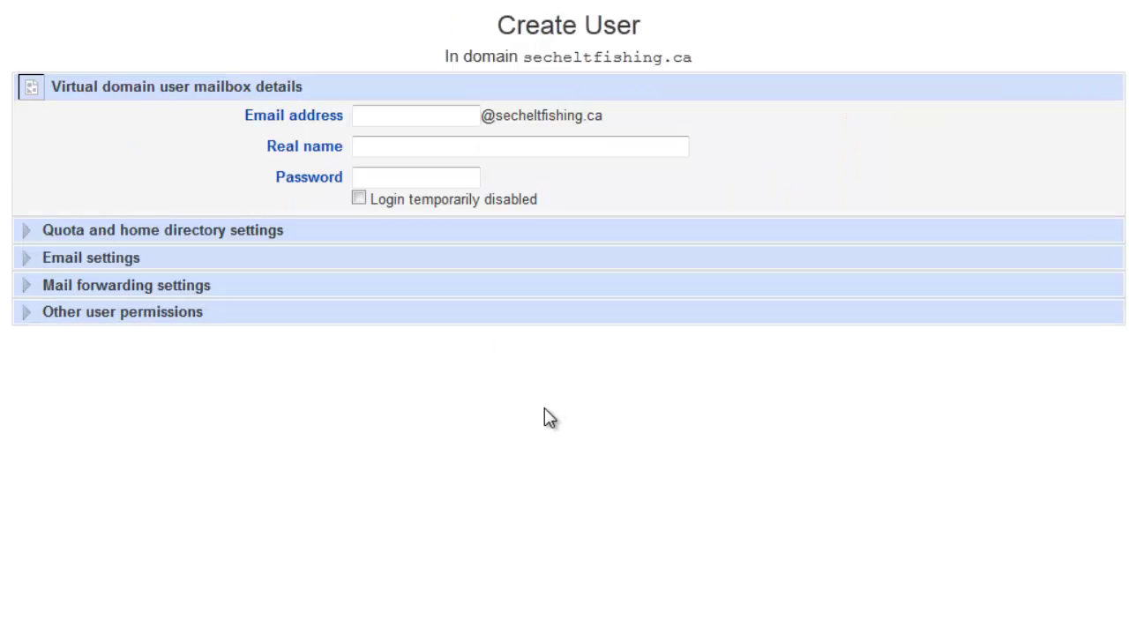
# - Enter 'example' as the new user's email address and fill in their real name
pyautogui.click(389, 116)
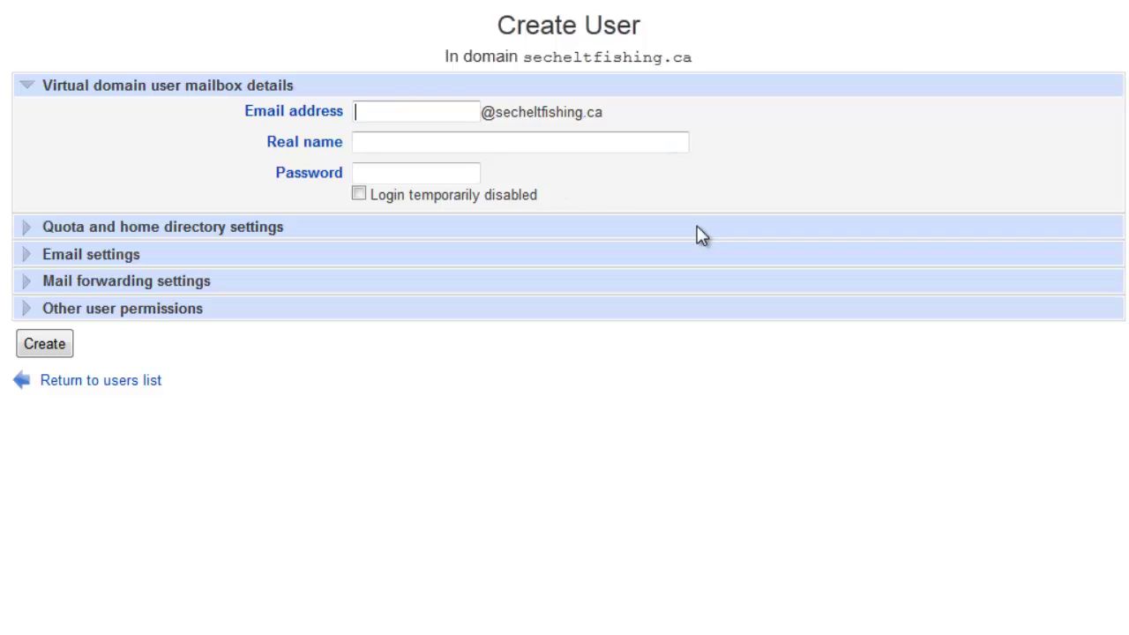
pyautogui.write('example')
pyautogui.click(432, 146)
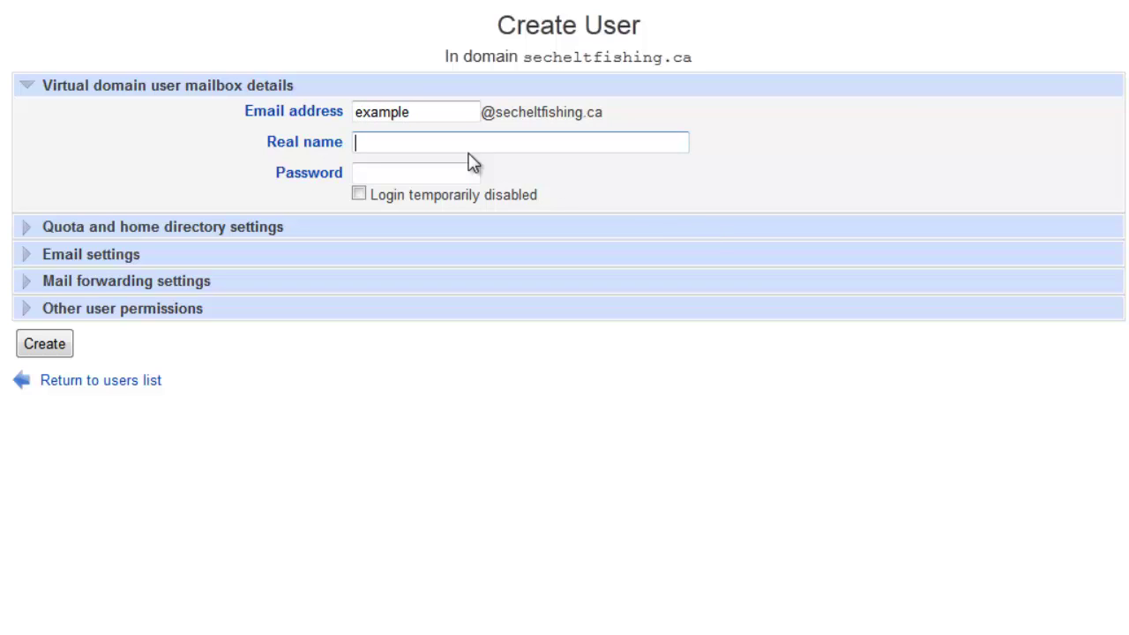
pyautogui.click(549, 183)
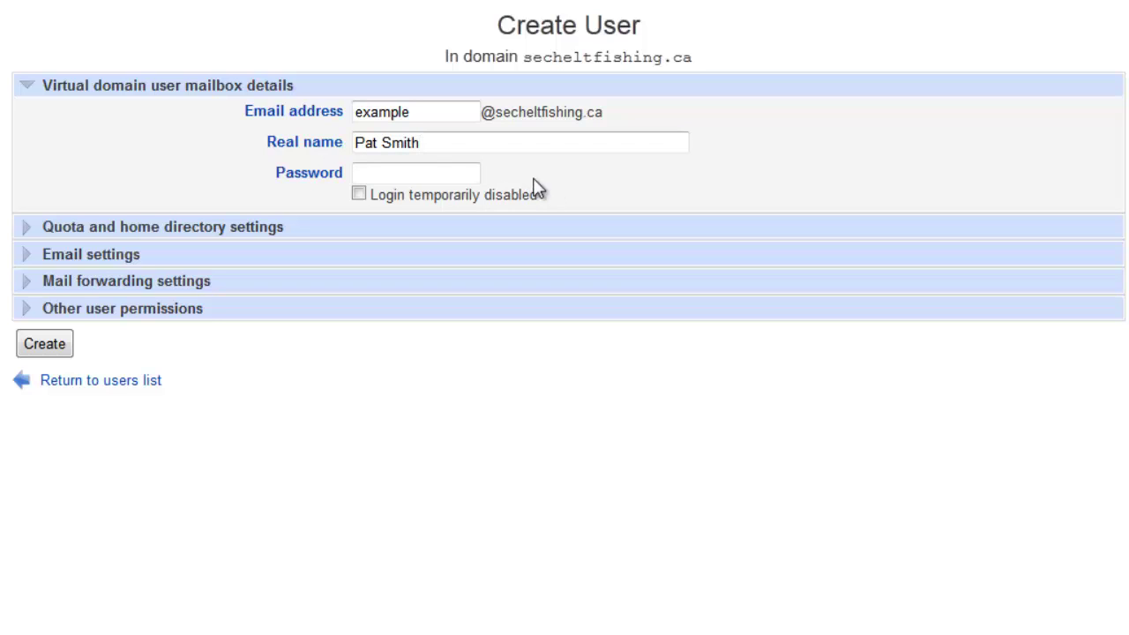
# - Set a password for the new example user
pyautogui.click(433, 174)
pyautogui.click(674, 180)
pyautogui.click(468, 173)
pyautogui.write('•••••••••••••')
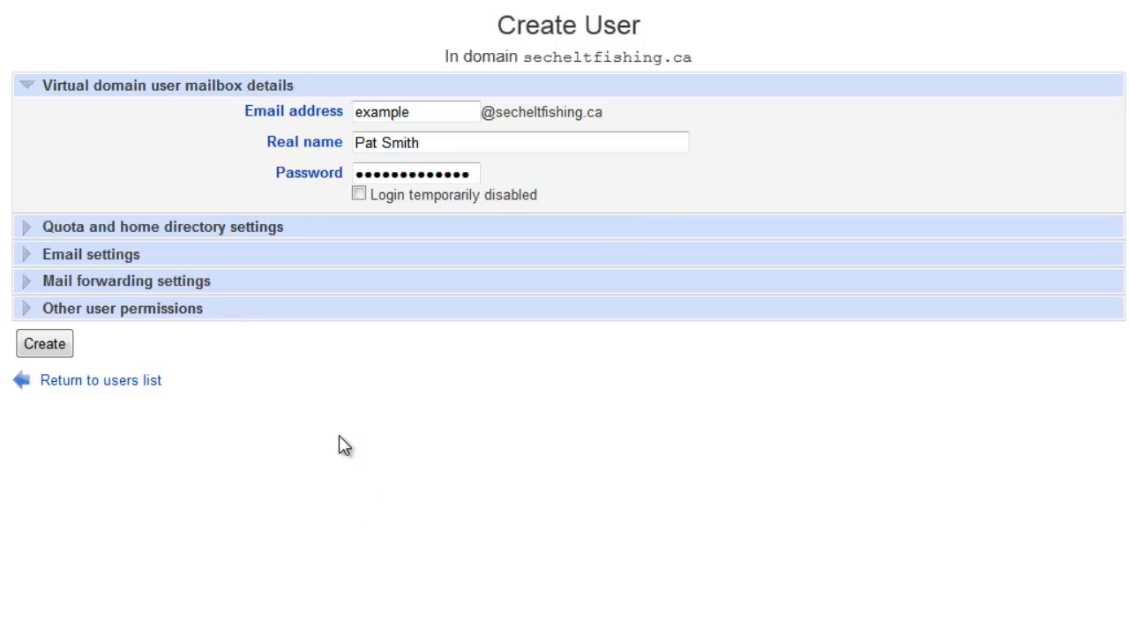
# - Check the Email and Mail forwarding settings, then create the example user with default settings
pyautogui.click(27, 263)
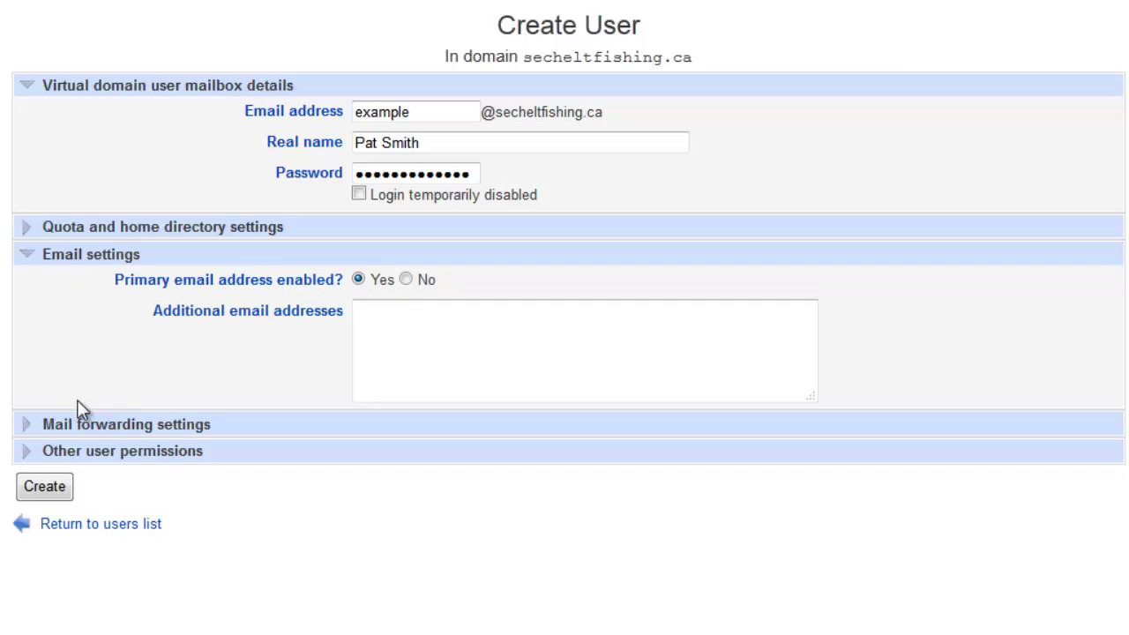
pyautogui.click(27, 425)
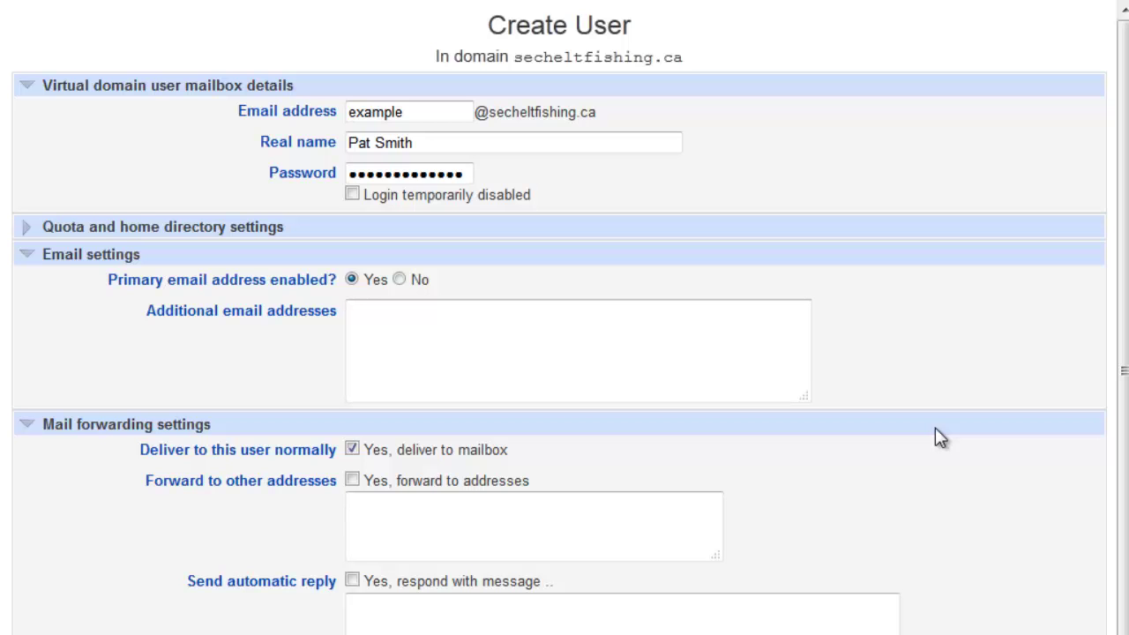
pyautogui.scroll(-1, 440, 573)
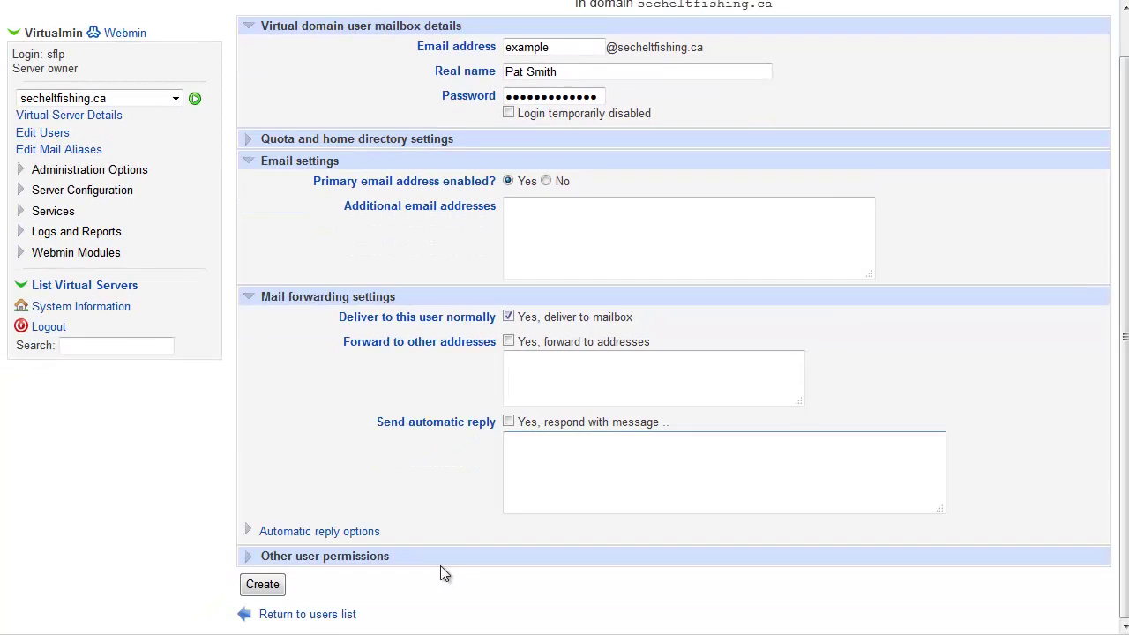
pyautogui.click(262, 584)
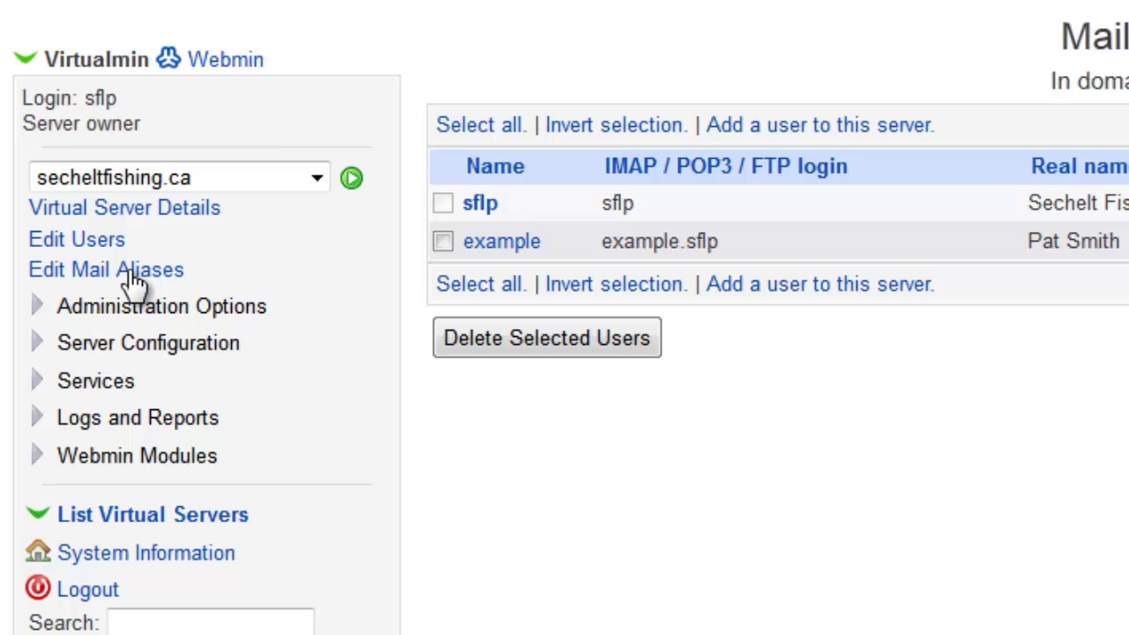
# - Go to Edit Mail Aliases and start a new alias for secheltfishing.ca
pyautogui.click(59, 270)
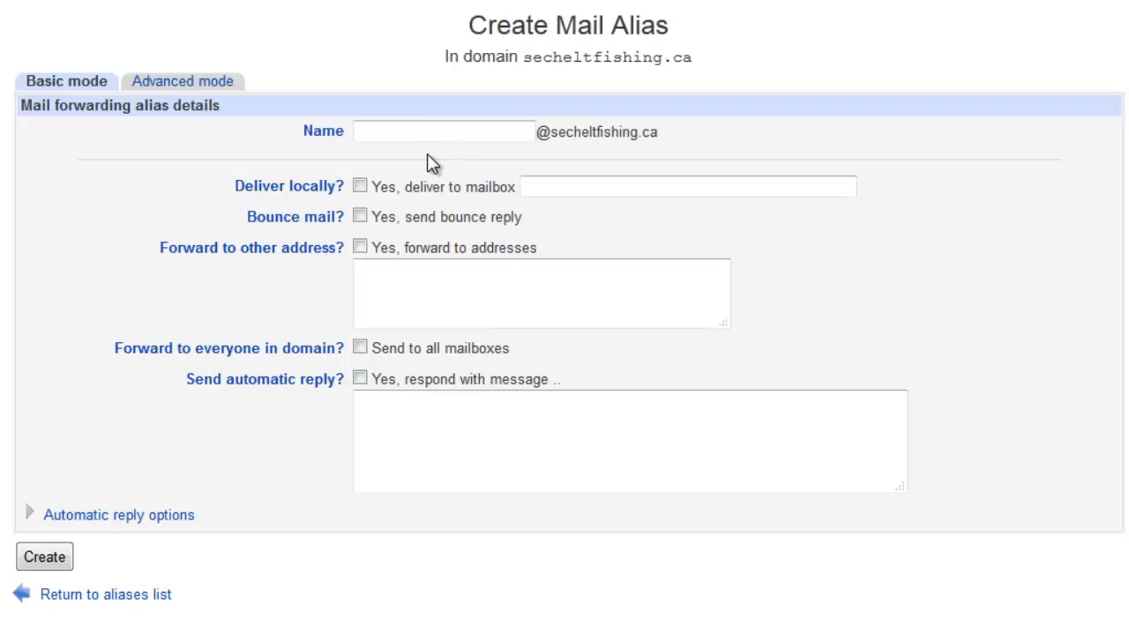
pyautogui.click(396, 133)
# - Create the alias example2, forwarding all its mail to an external Gmail address
pyautogui.write('example2')
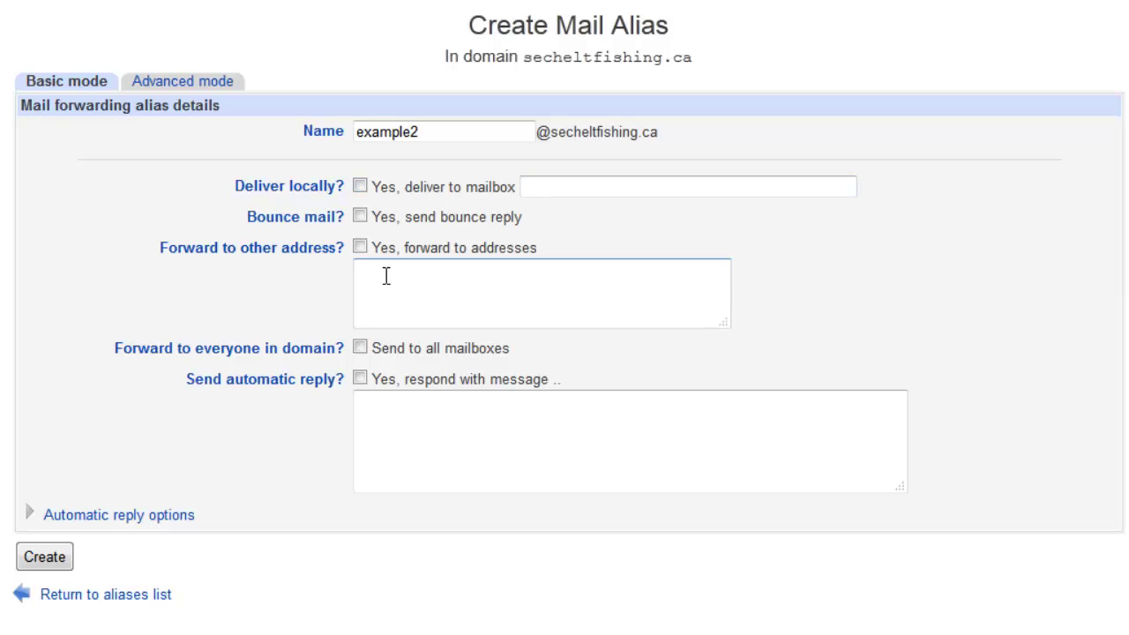
pyautogui.click(361, 248)
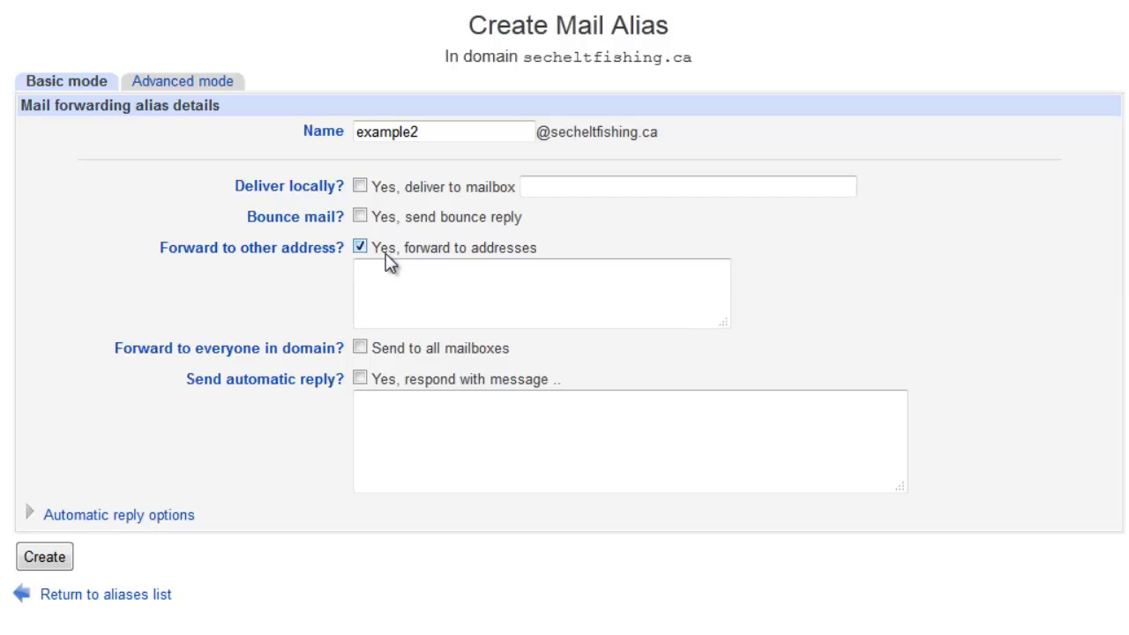
pyautogui.click(377, 274)
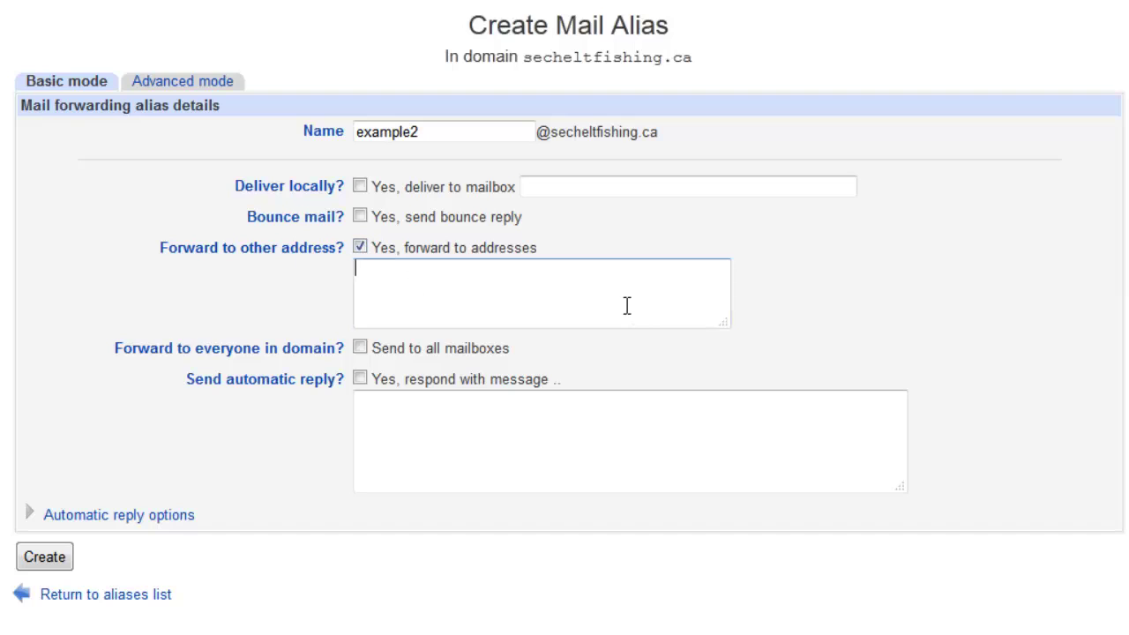
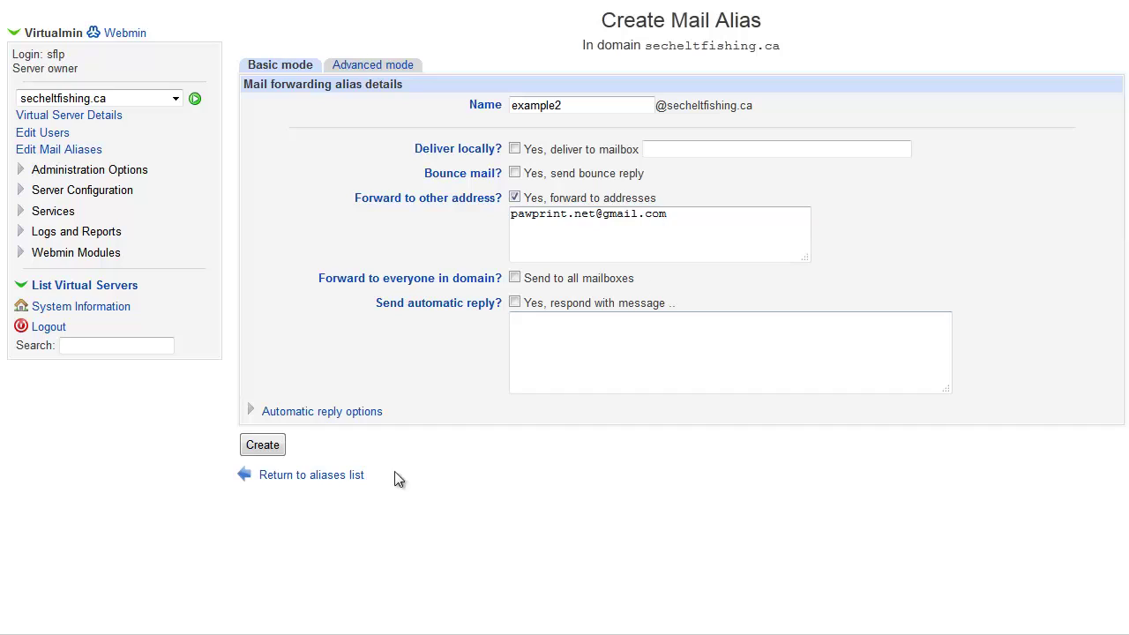
pyautogui.click(265, 445)
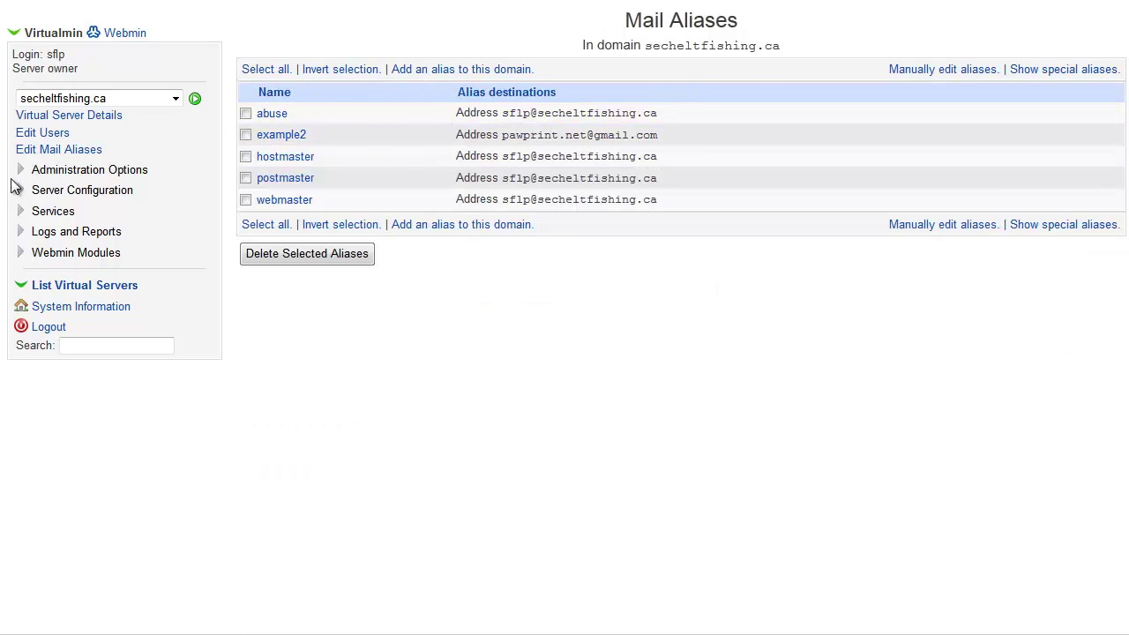
# - Return to the Edit Users list and open the example user for editing
pyautogui.click(47, 137)
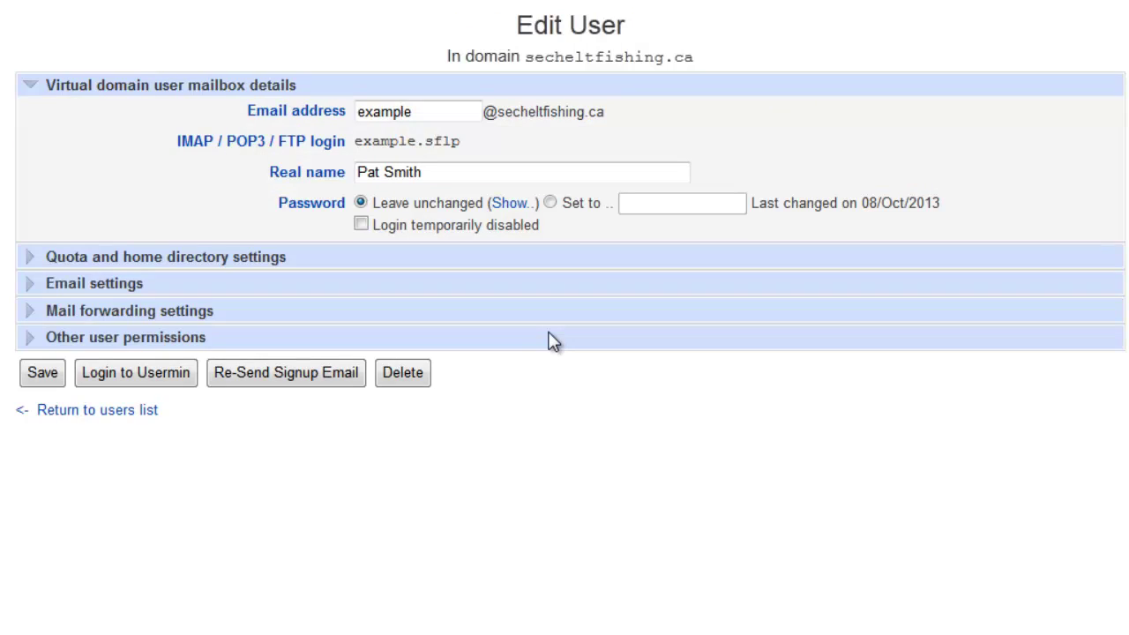
# - Add 'sales' and 'service' as additional email addresses for the example user
pyautogui.click(36, 288)
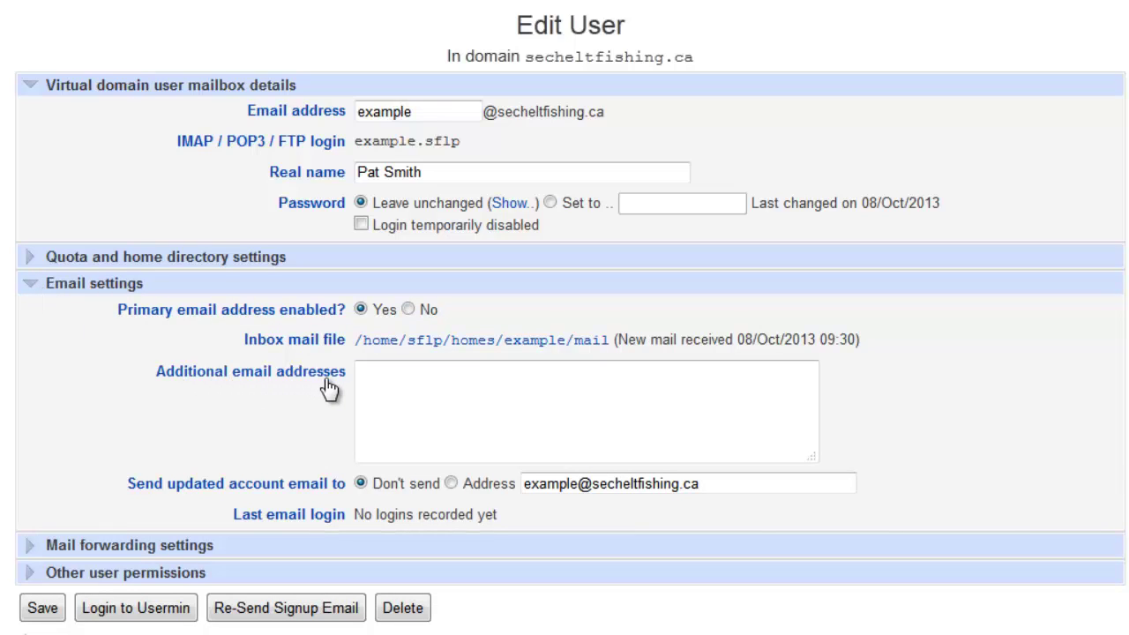
pyautogui.click(466, 391)
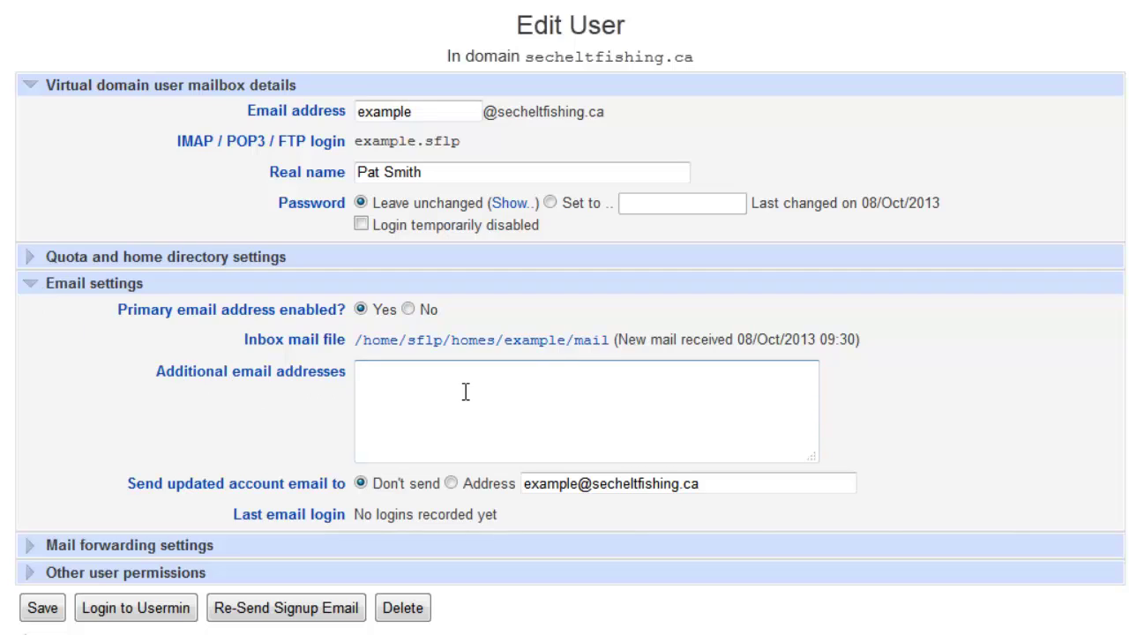
pyautogui.click(408, 383)
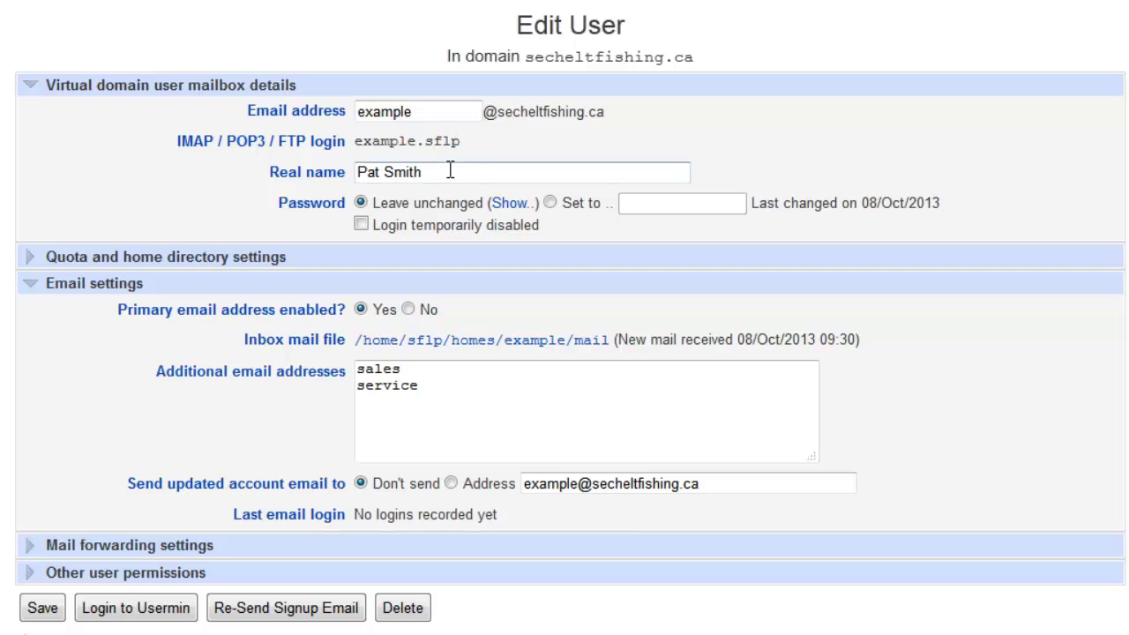
# - Save the example user with its new sales and service addresses
pyautogui.click(51, 617)
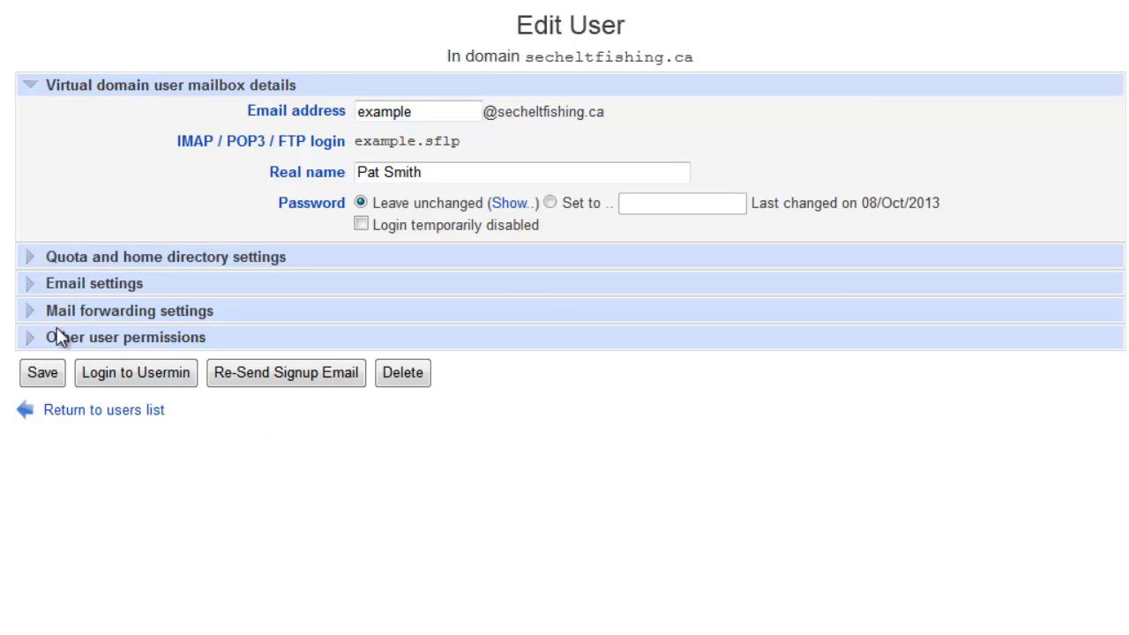
# - Enable forwarding for example to an external Gmail address alongside mailbox delivery
pyautogui.click(35, 315)
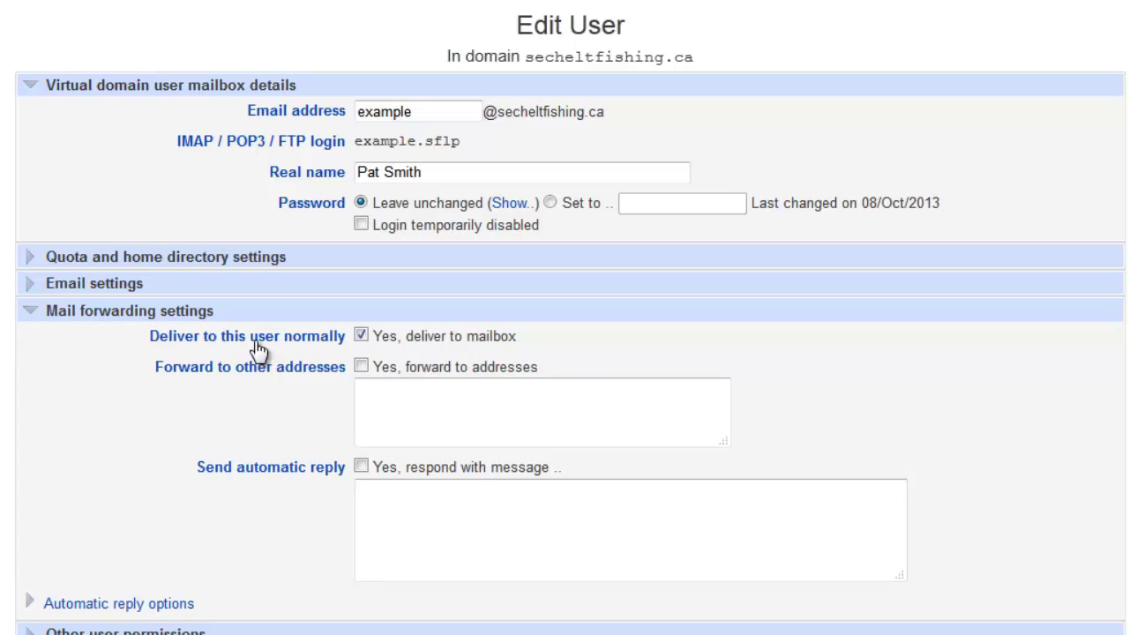
pyautogui.click(362, 367)
pyautogui.click(471, 396)
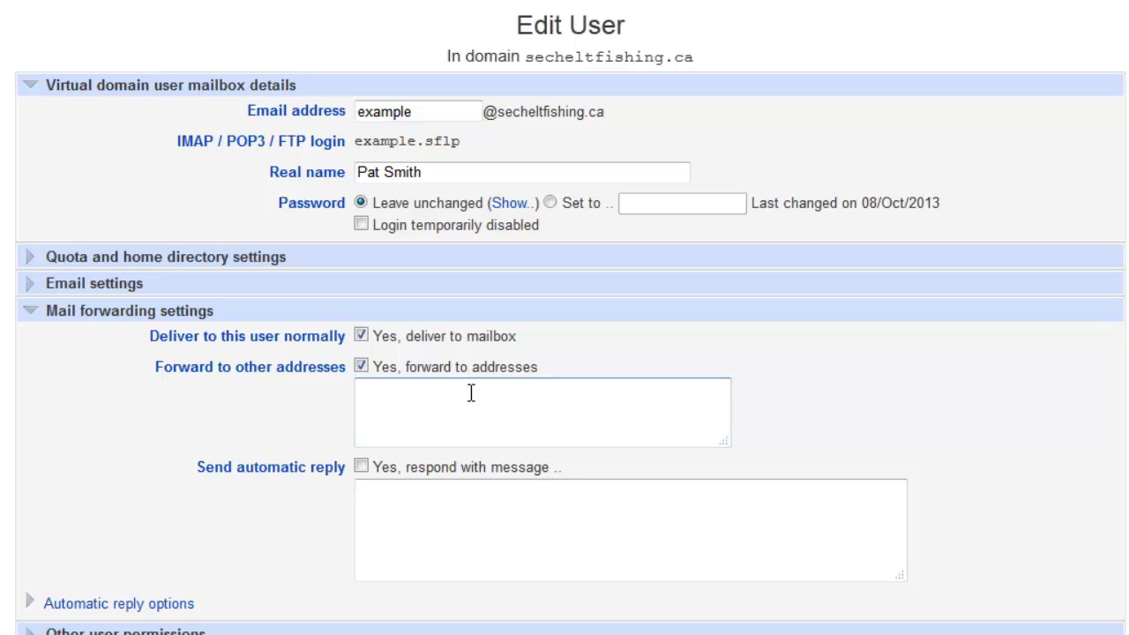
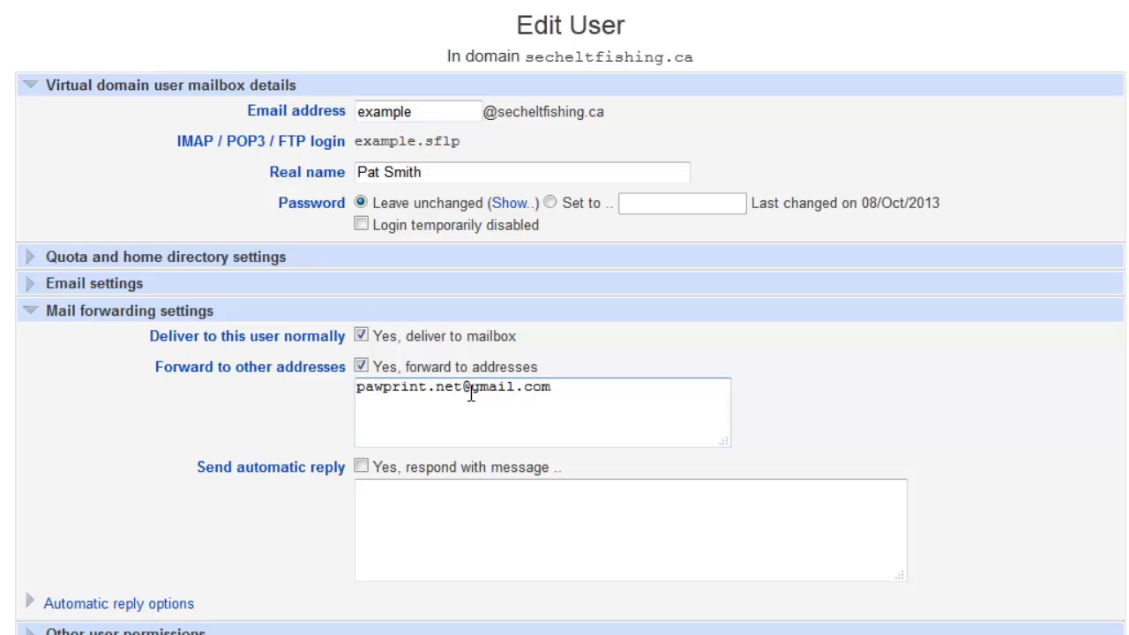
pyautogui.click(32, 284)
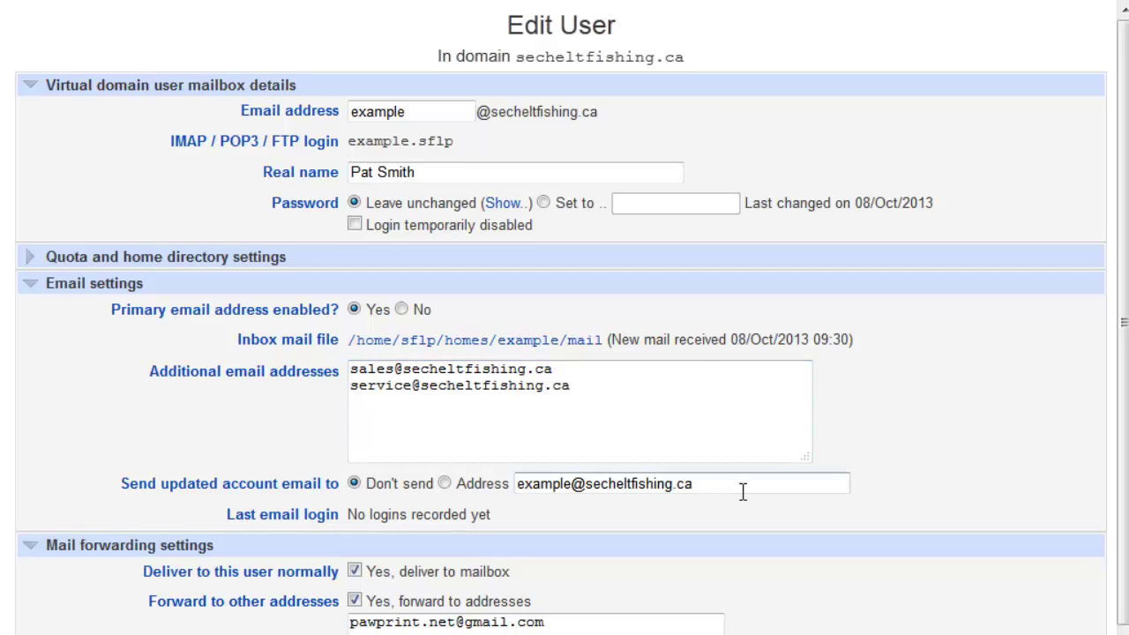
# - Collapse the Email settings section, leaving only mail forwarding visible for review
pyautogui.scroll(-1, 742, 492)
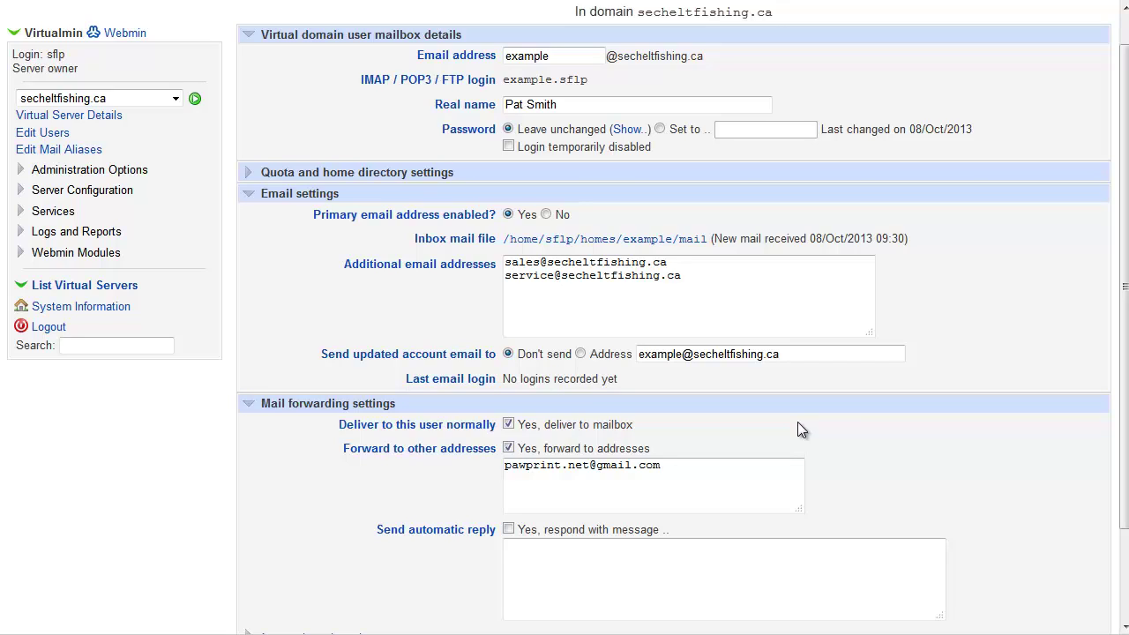
pyautogui.click(240, 198)
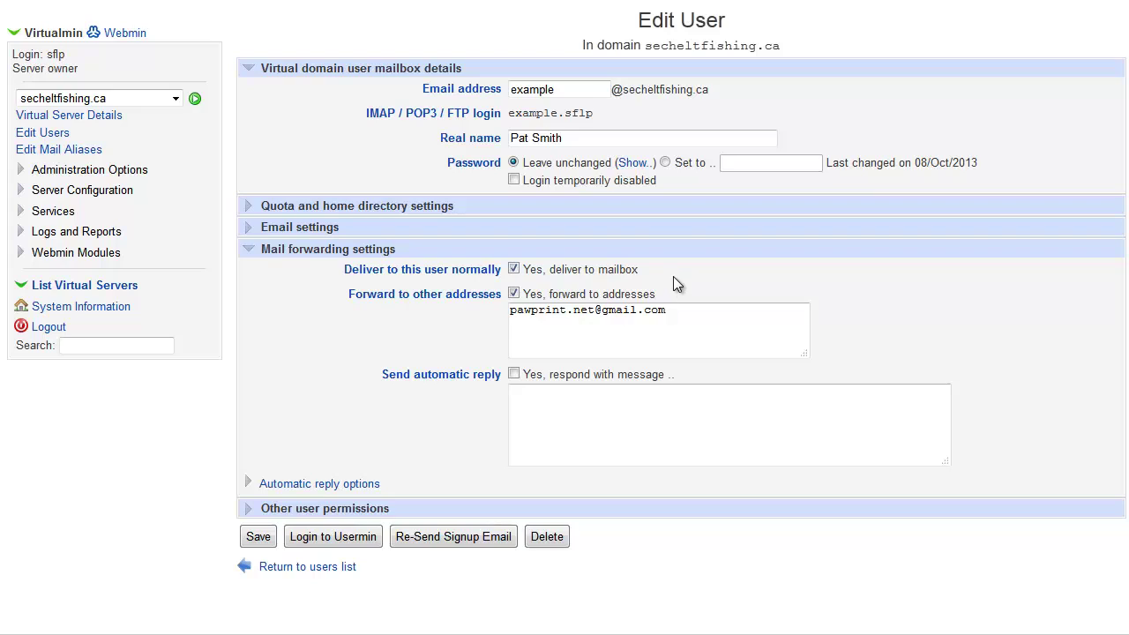
# - Check the forwarding address and save the example user's forwarding settings
pyautogui.click(672, 310)
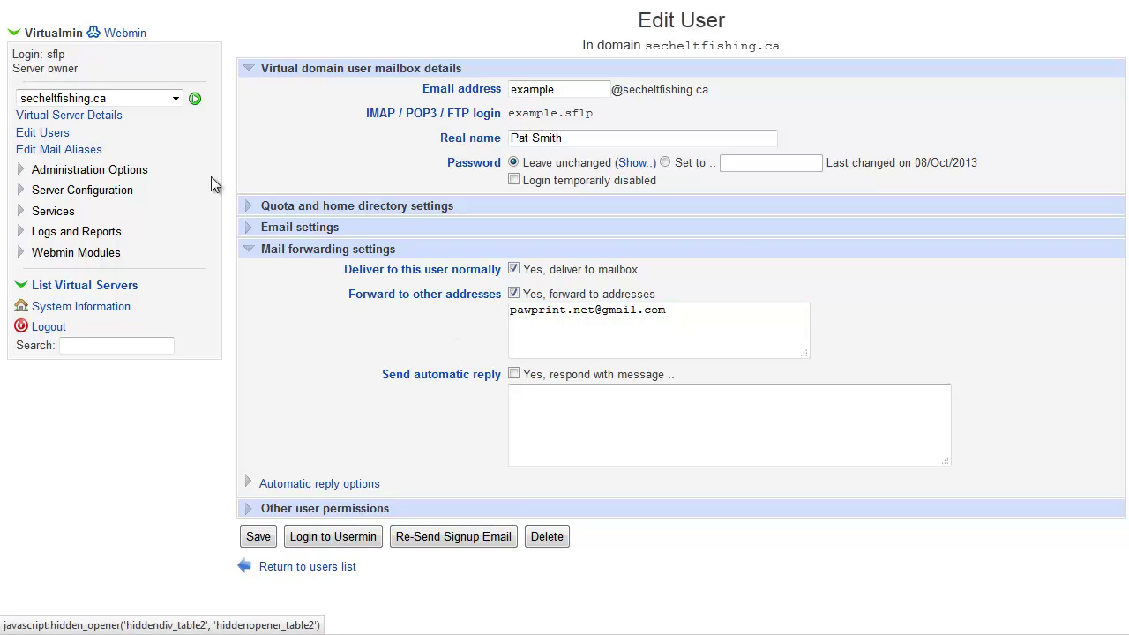
pyautogui.click(259, 539)
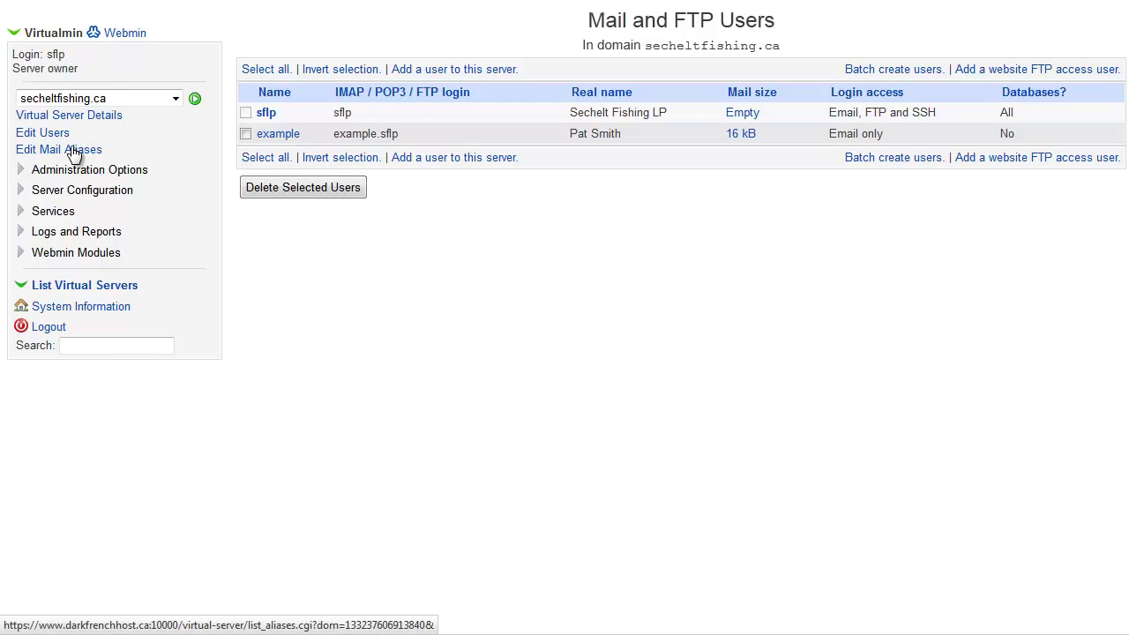
pyautogui.click(75, 152)
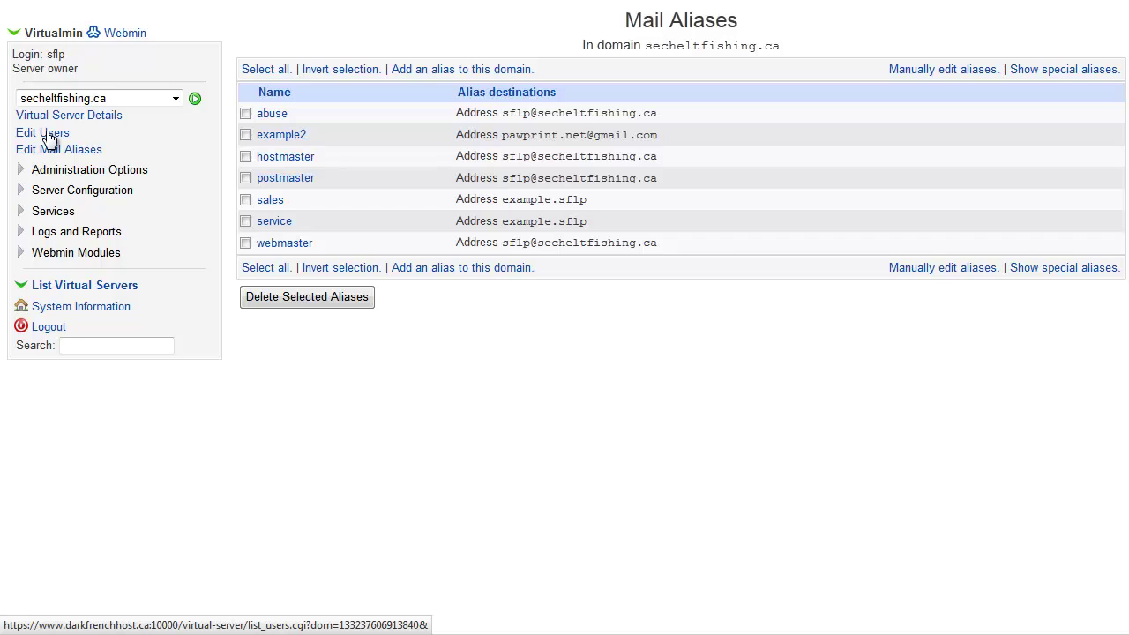
pyautogui.click(49, 139)
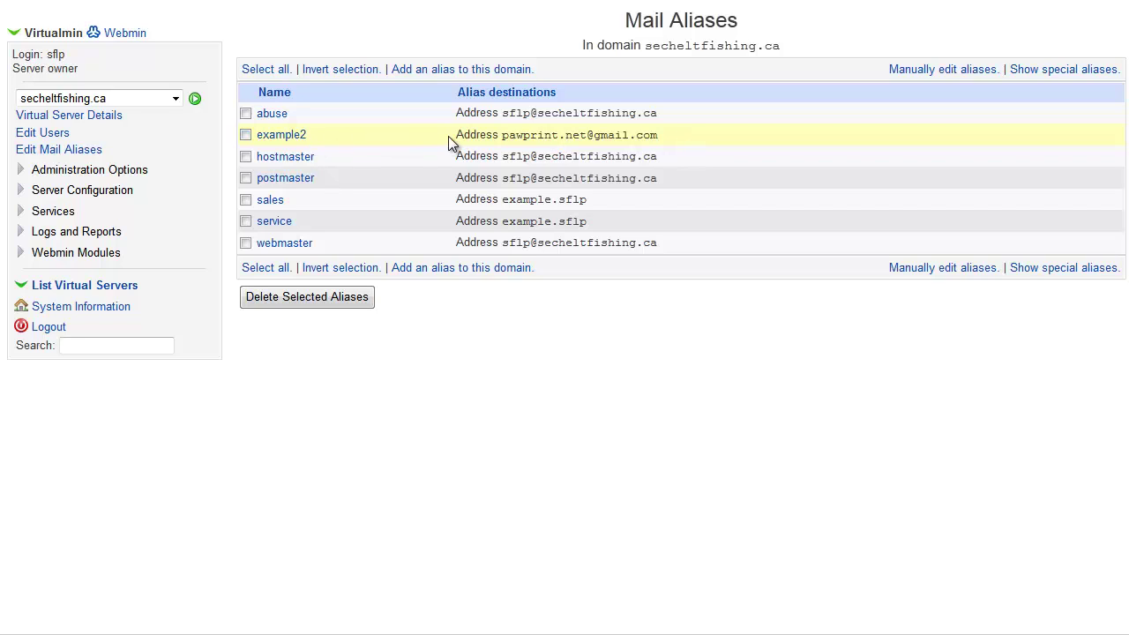
pyautogui.click(53, 134)
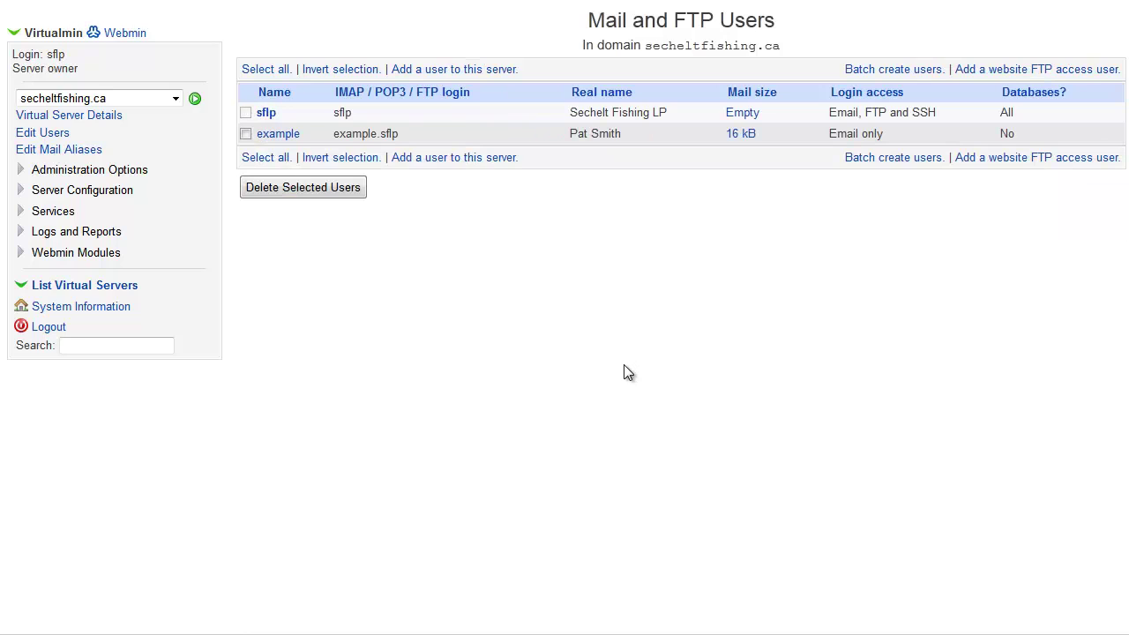
# - Reopen user 'example' to confirm the saved sales and service addresses, mailbox delivery and Gmail forwarding
pyautogui.click(287, 134)
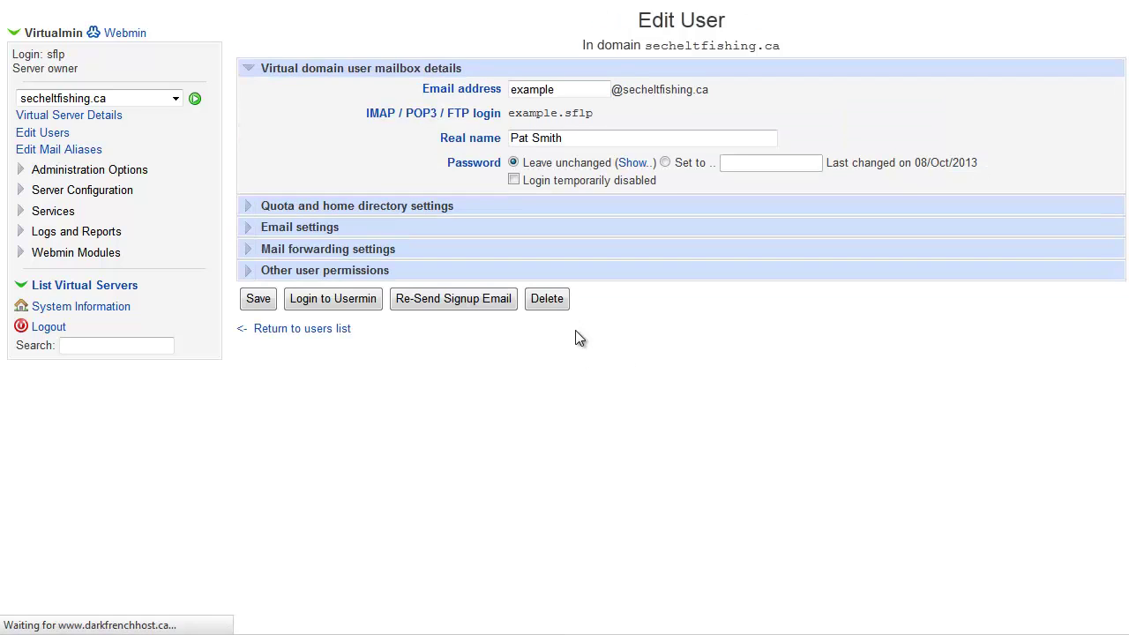
pyautogui.click(254, 230)
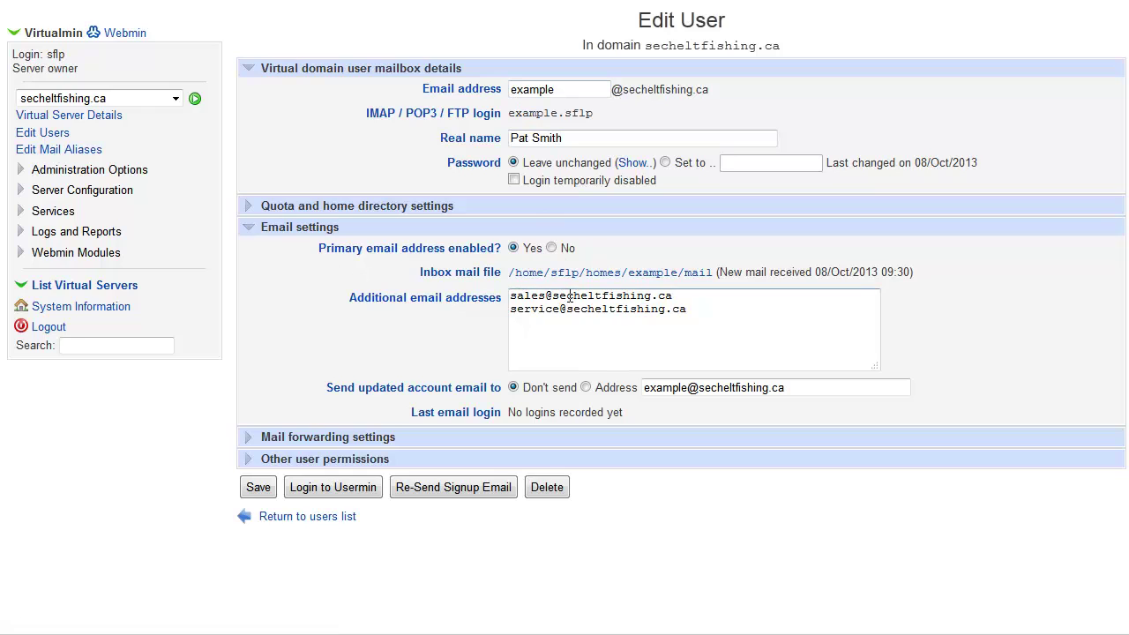
pyautogui.click(251, 230)
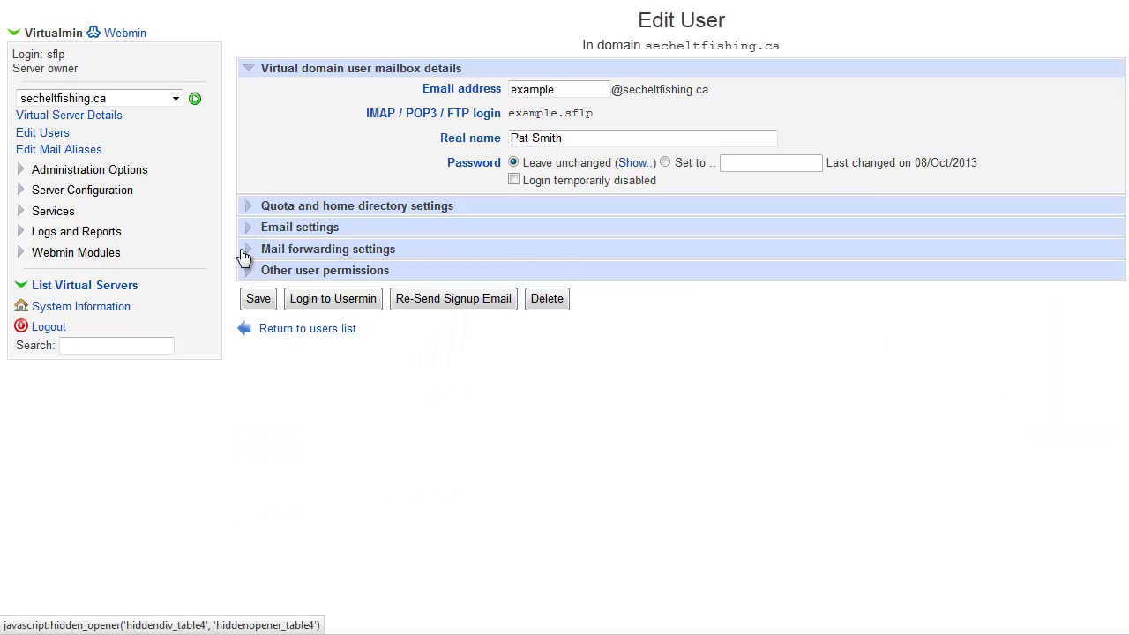
pyautogui.click(248, 252)
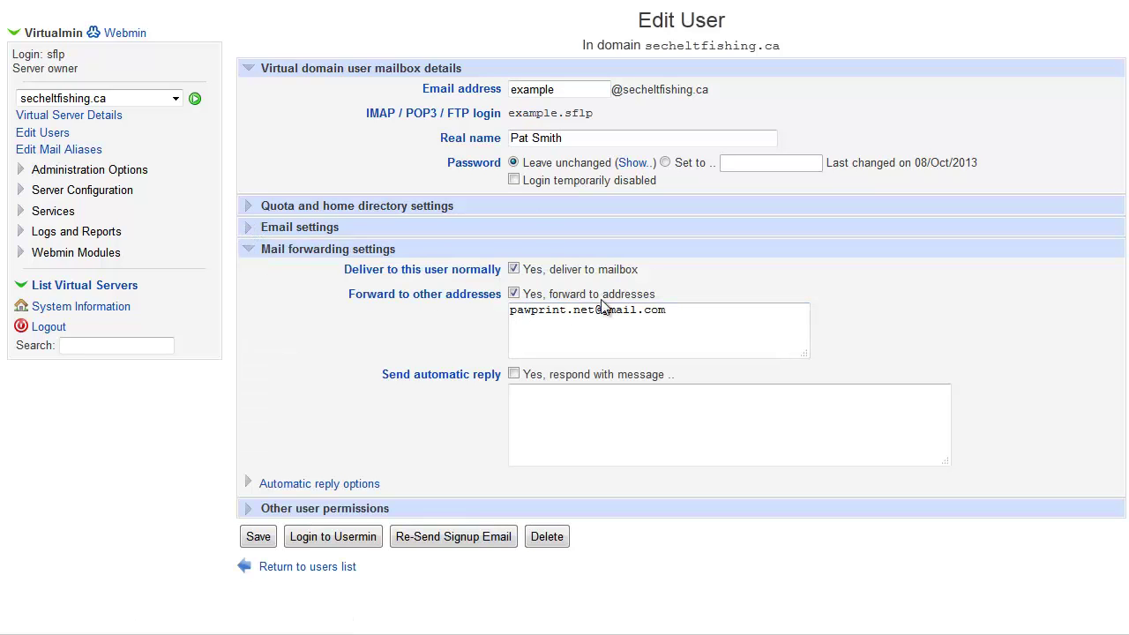